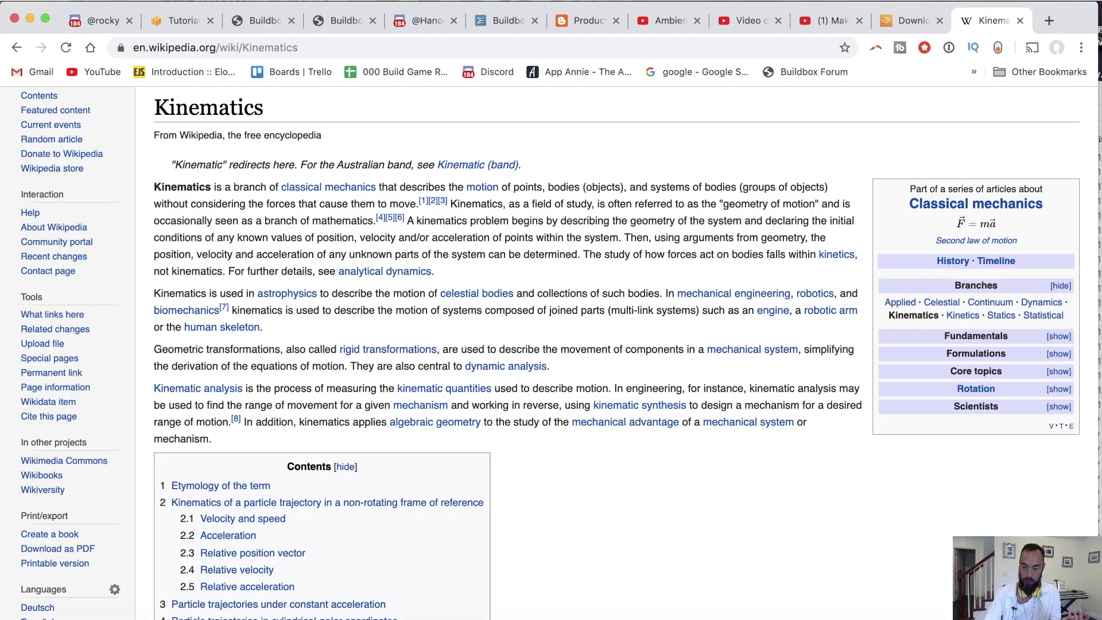
Open the Applications folder from the Dock over the Wikipedia Kinematics article
left_click(925, 619)
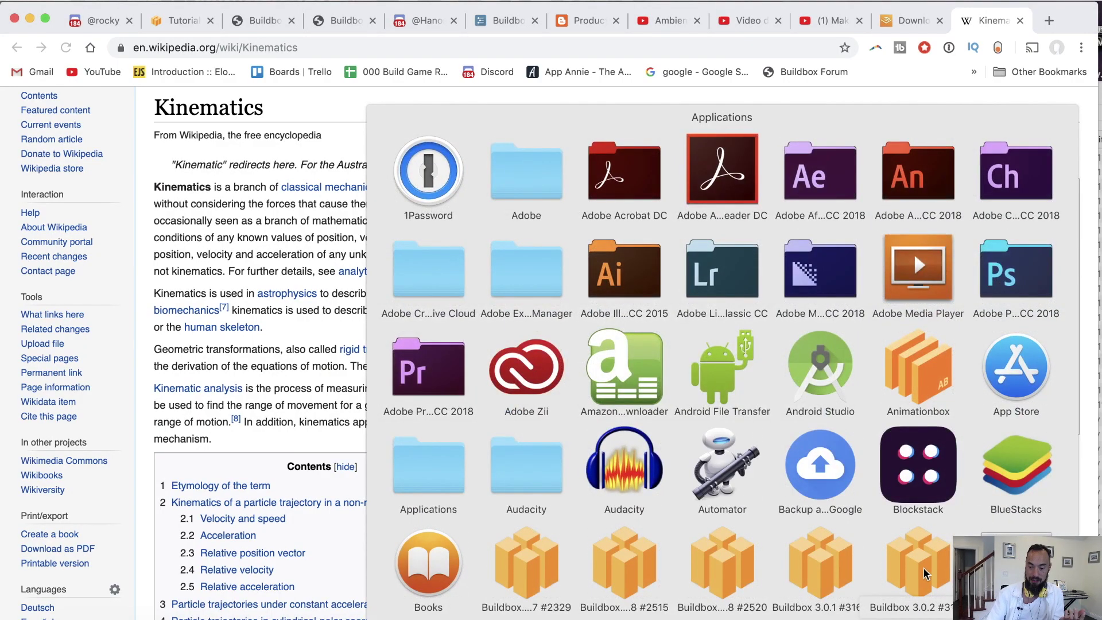
Launch Buildbox 3.0.2 from the Applications grid
left_click(925, 573)
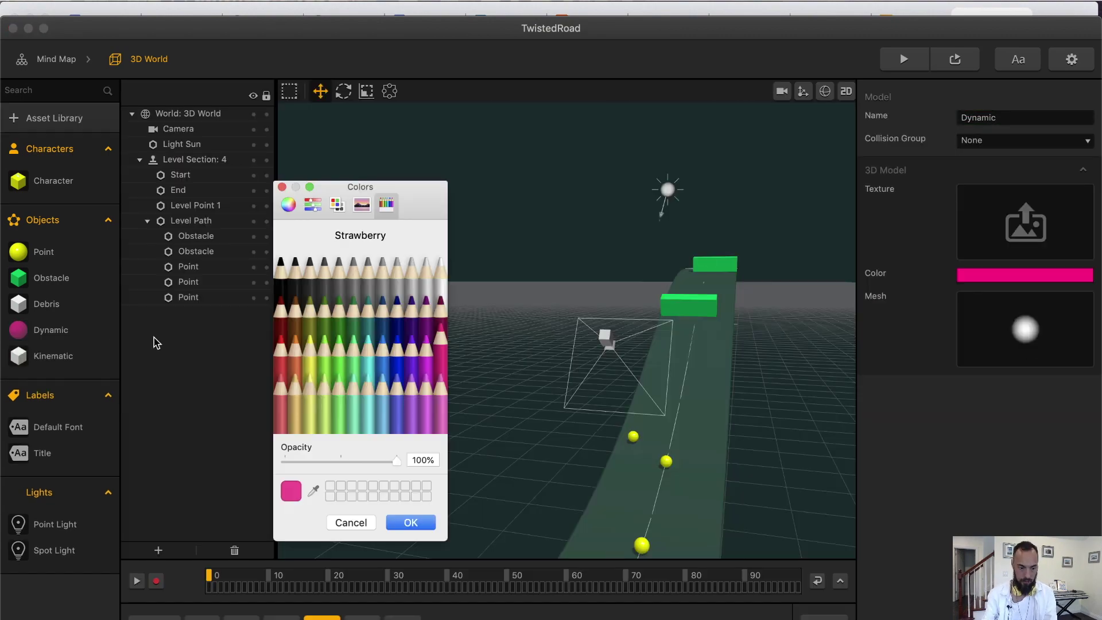
Colour the Kinematic cube blue, then select the pink Dynamic sphere and the blue cube
left_click(382, 395)
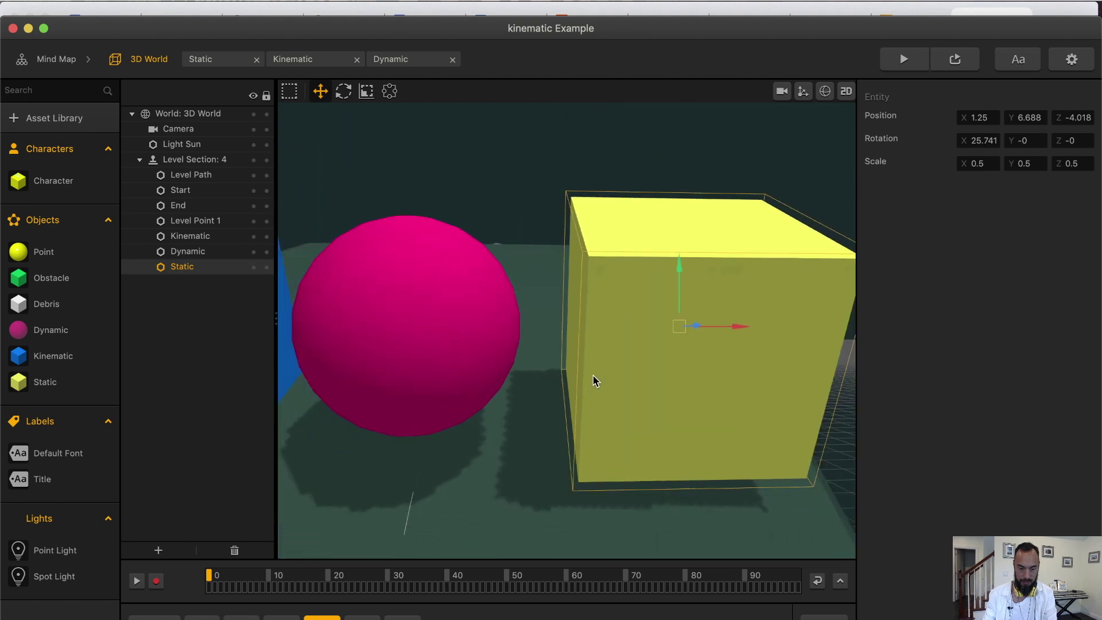
left_click(481, 335)
left_click(348, 328)
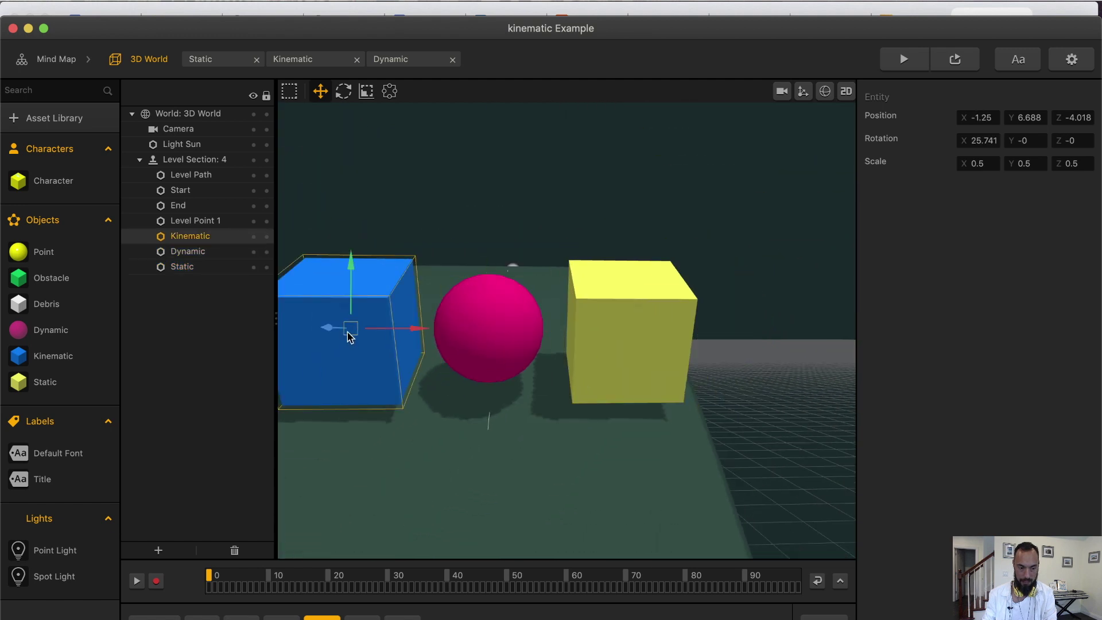
scroll(401, 405, "down", 3)
Play a preview of the Twisted Road level, close it, and deselect the cube
left_click(912, 64)
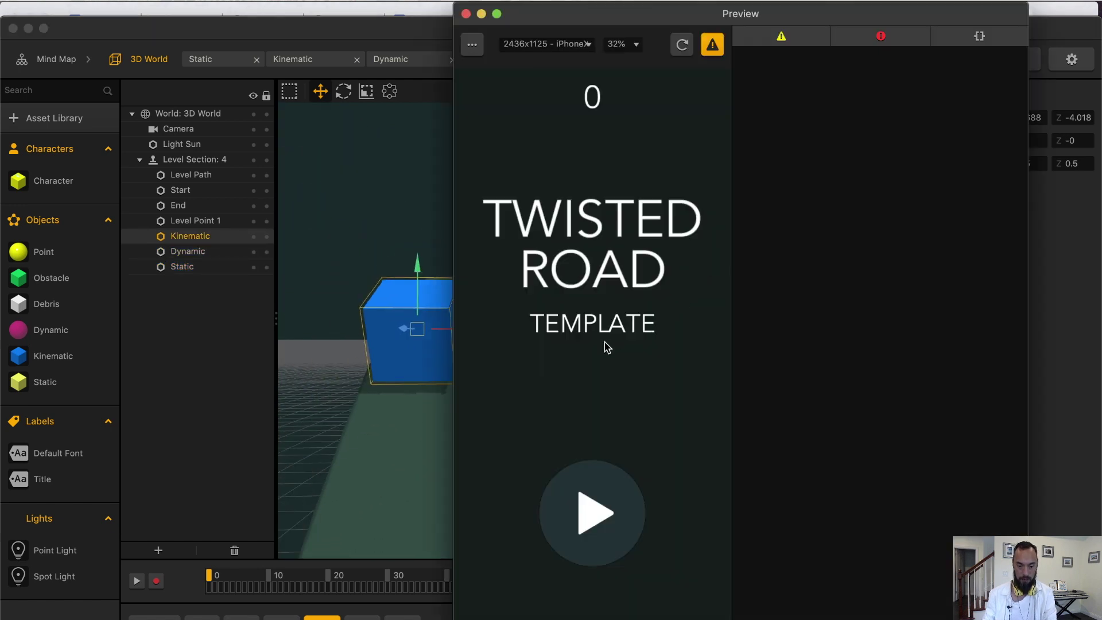
left_click(597, 508)
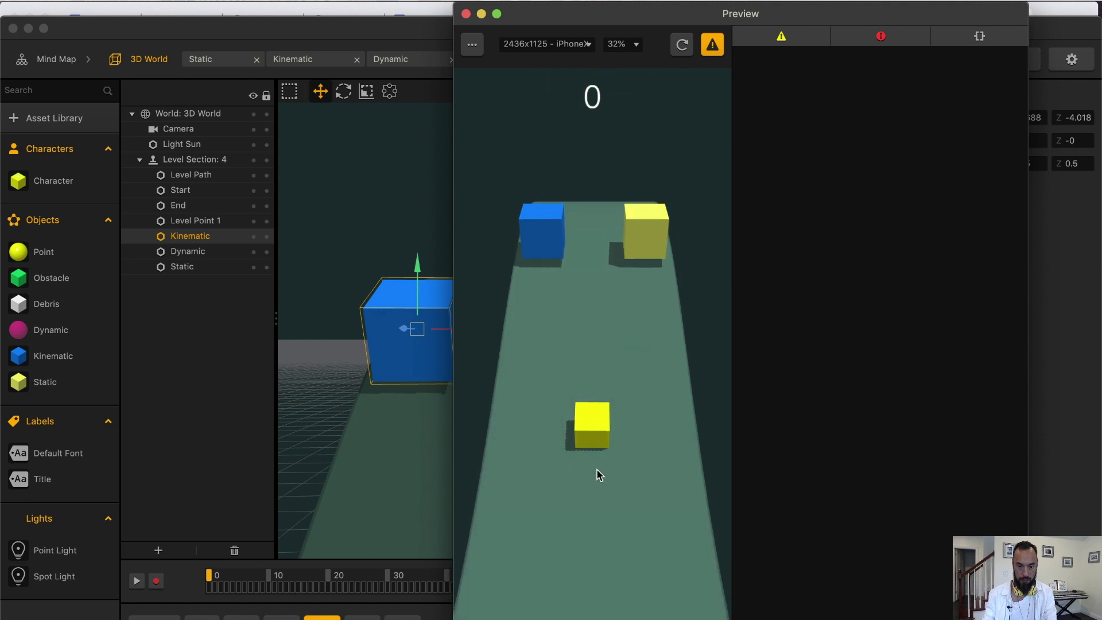
left_click(466, 13)
left_click(418, 468)
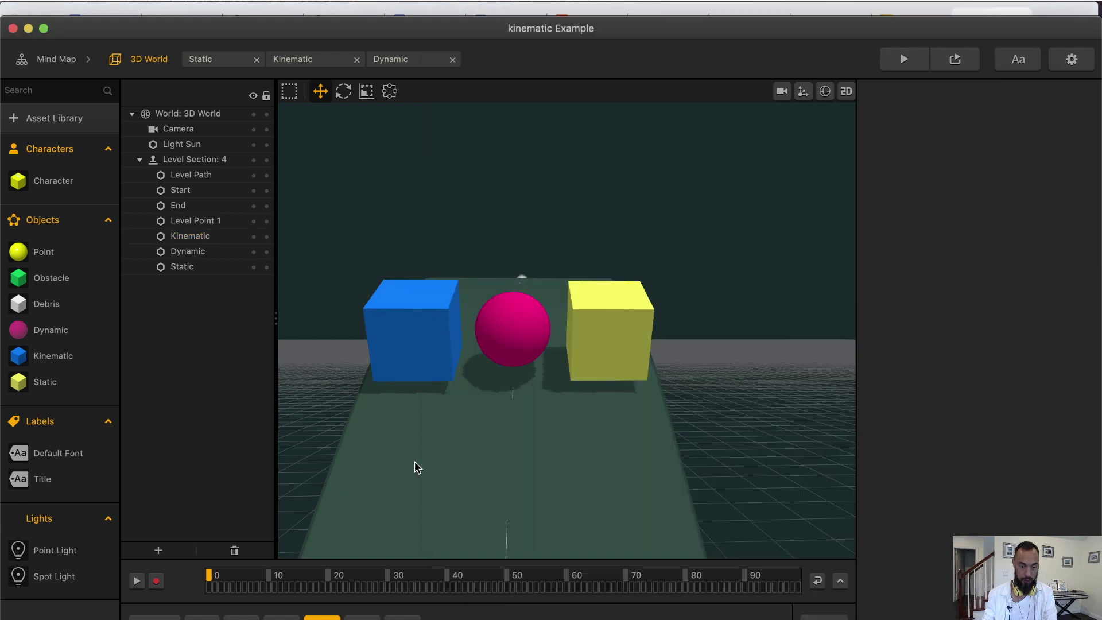
Check the Level Path's material options without changing them, and save the project
left_click(203, 175)
left_click(1056, 271)
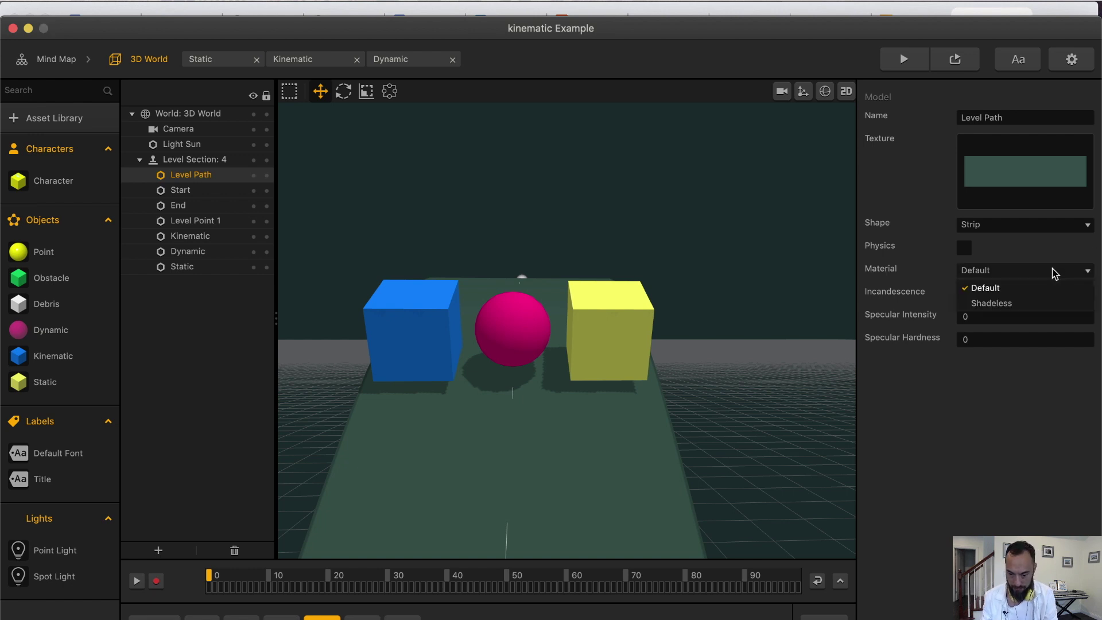
left_click(966, 249)
key("super+s")
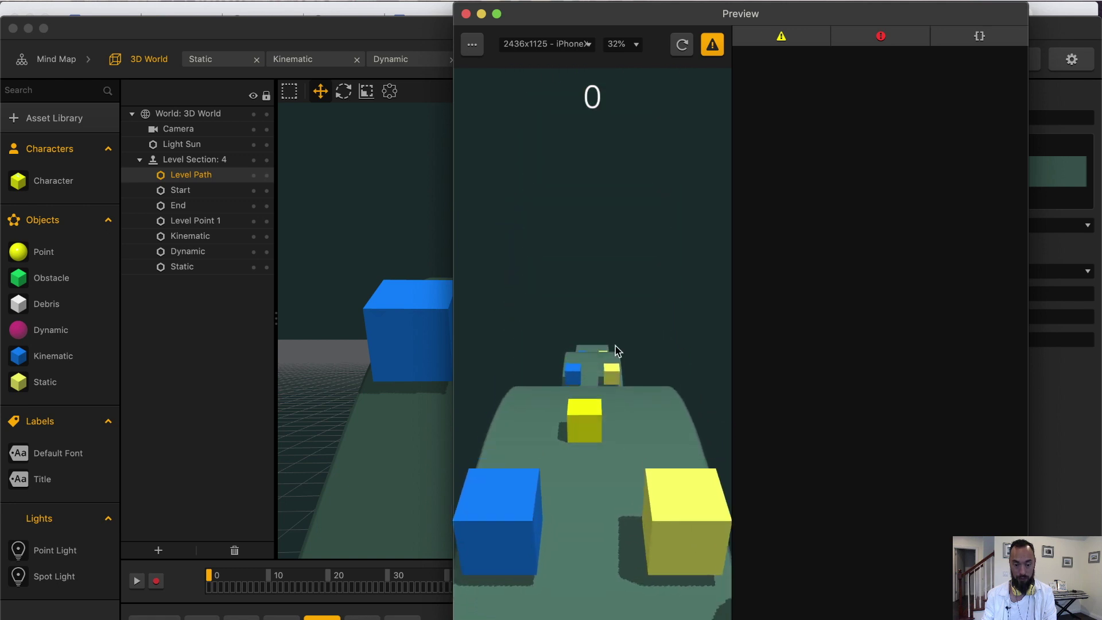
Review the Kinematic cube's script: Start wired to Wake Up driving Move at X speed 5
left_click(466, 14)
left_click(462, 311)
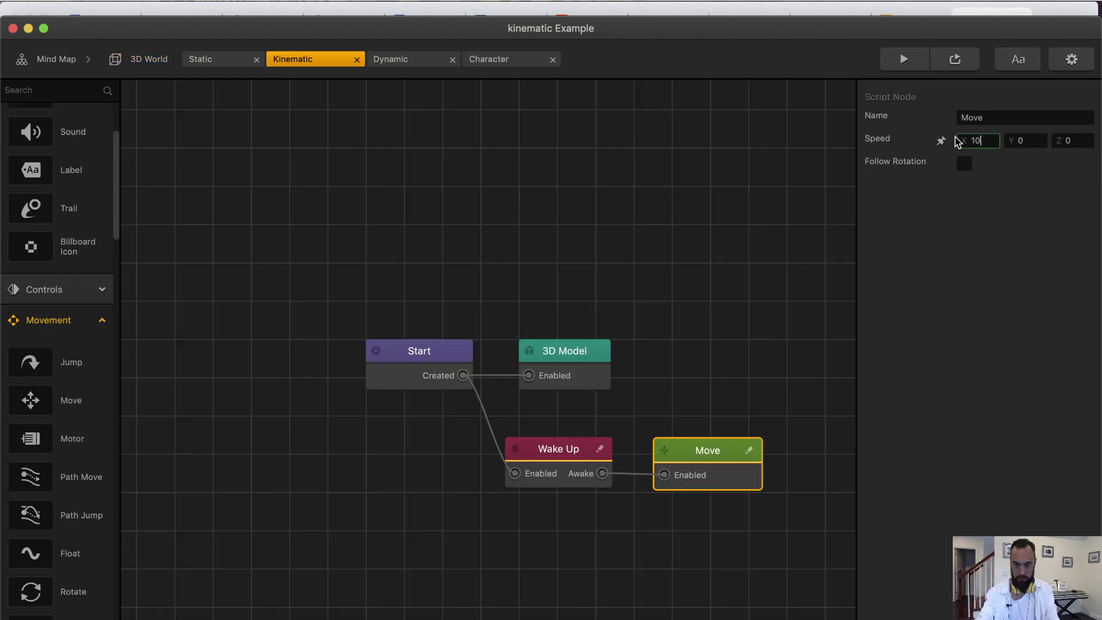
left_click(903, 62)
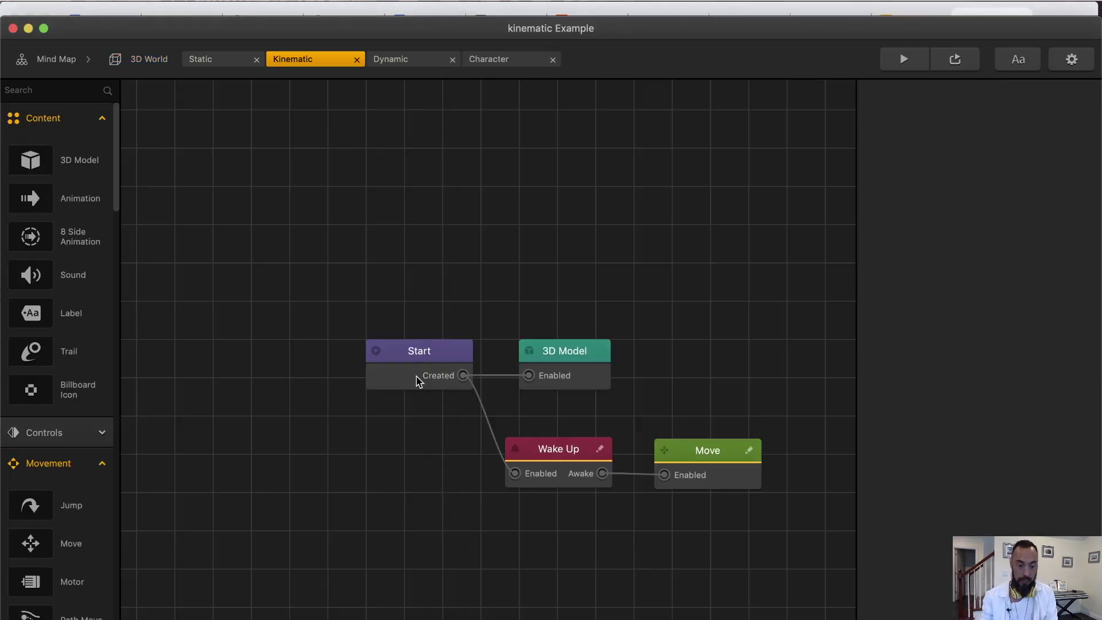
left_click(451, 377)
left_click(562, 455)
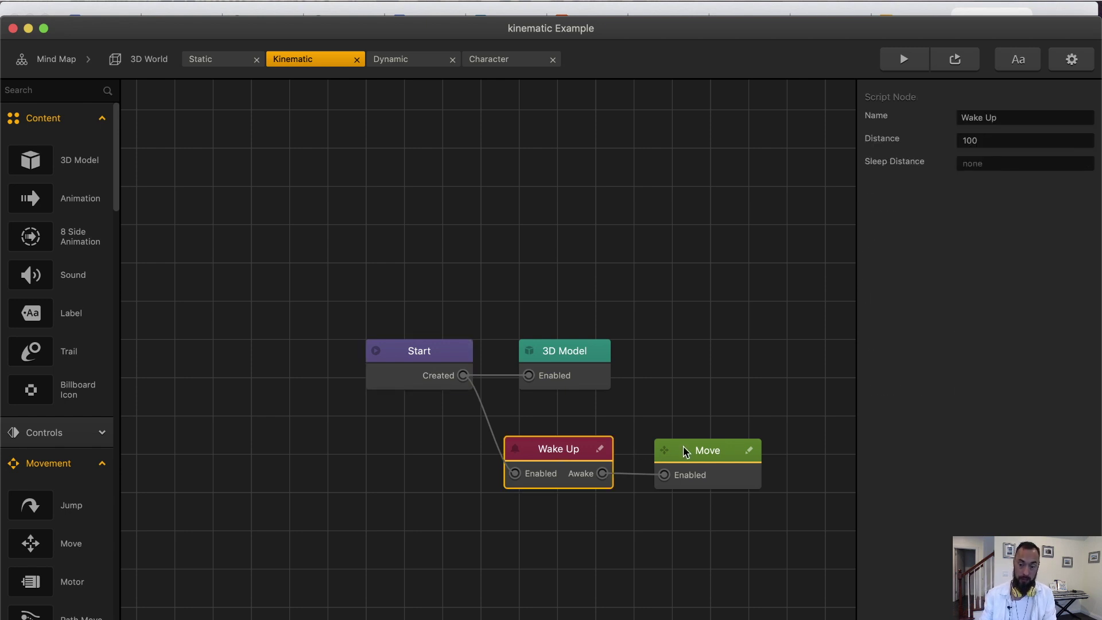
left_click(697, 461)
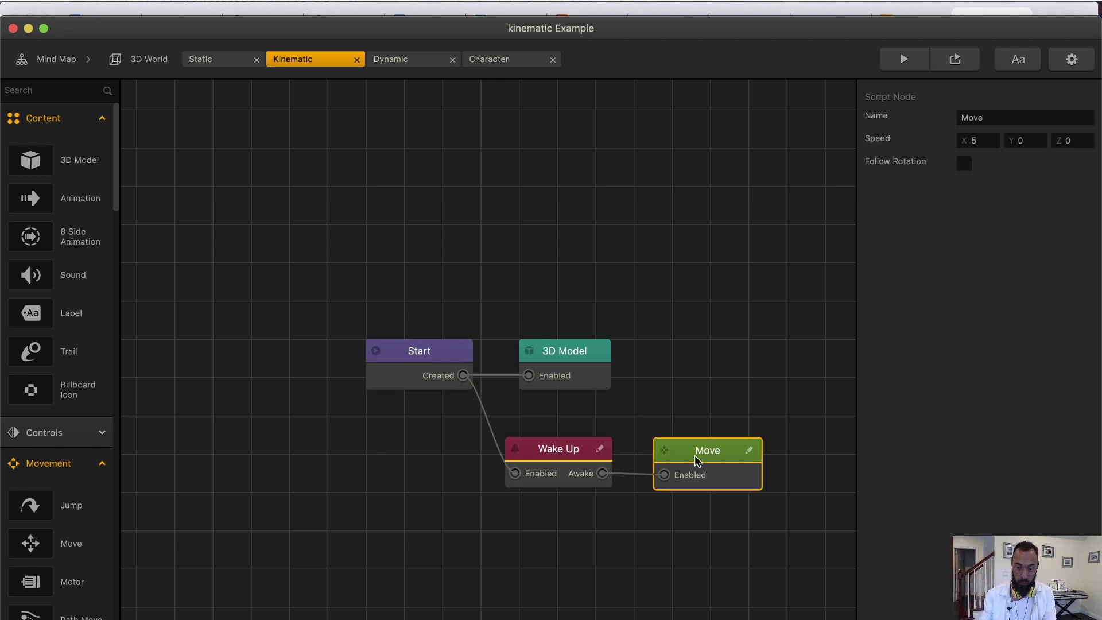
left_click(559, 449)
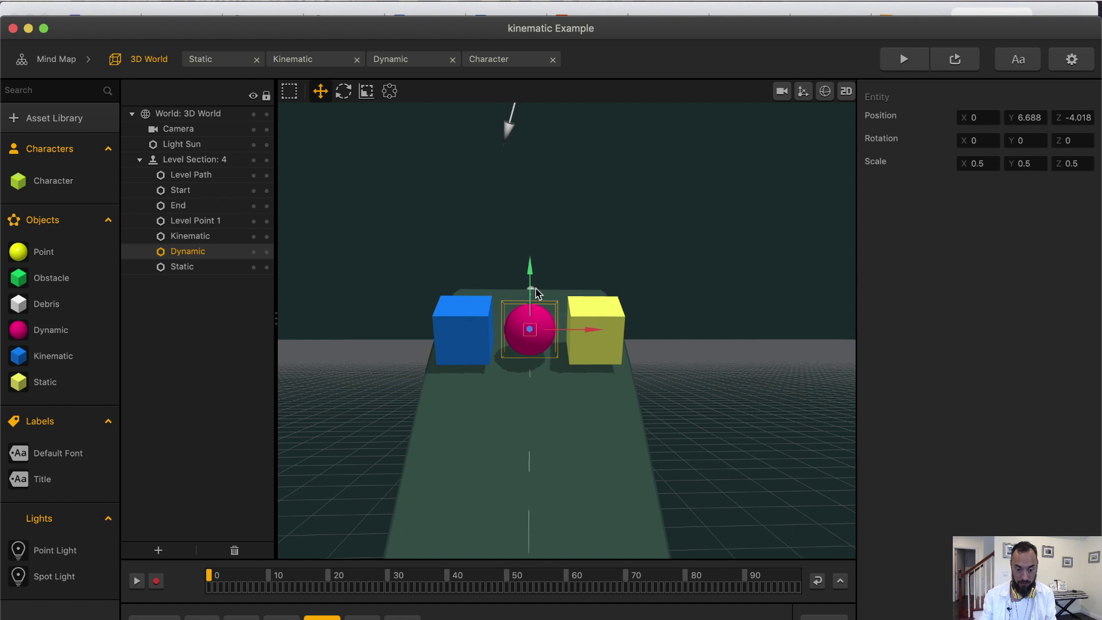
Select the Kinematic, Dynamic and Static objects in turn, nudging the blue cube sideways and back
left_click(464, 329)
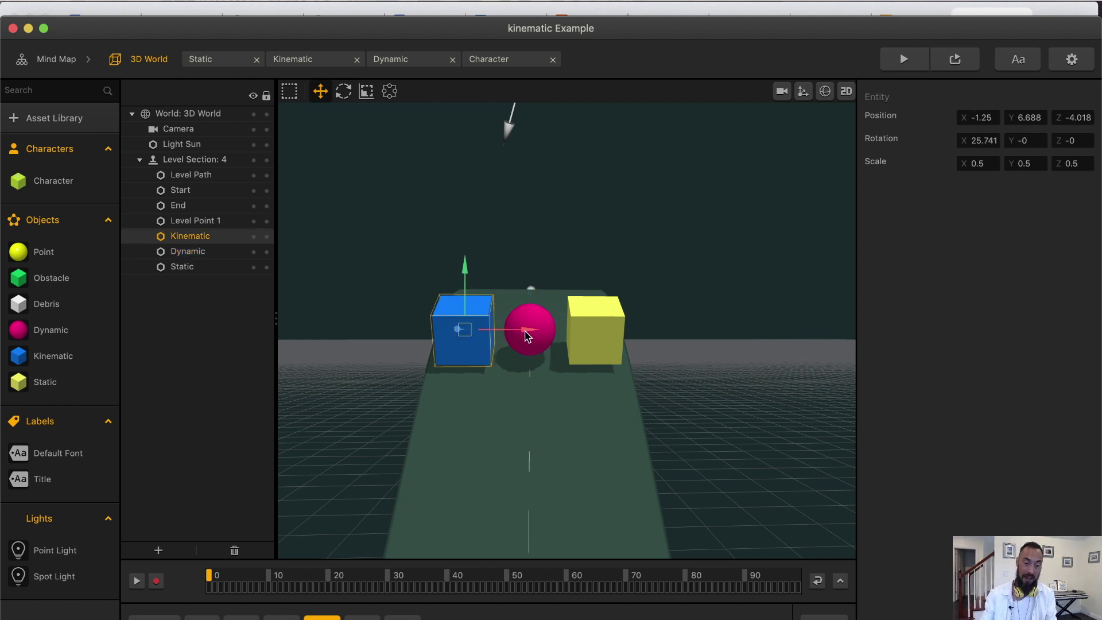
mouse_move(528, 336)
left_mouse_down()
mouse_move(618, 333)
mouse_move(540, 334)
left_mouse_up()
left_click(603, 336)
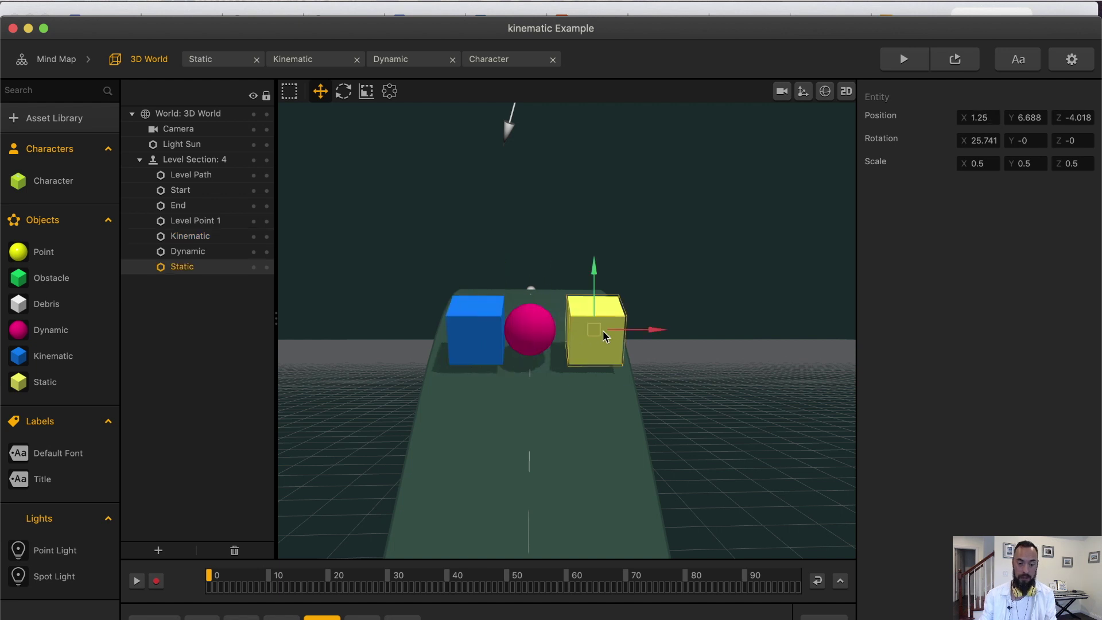
left_click(540, 331)
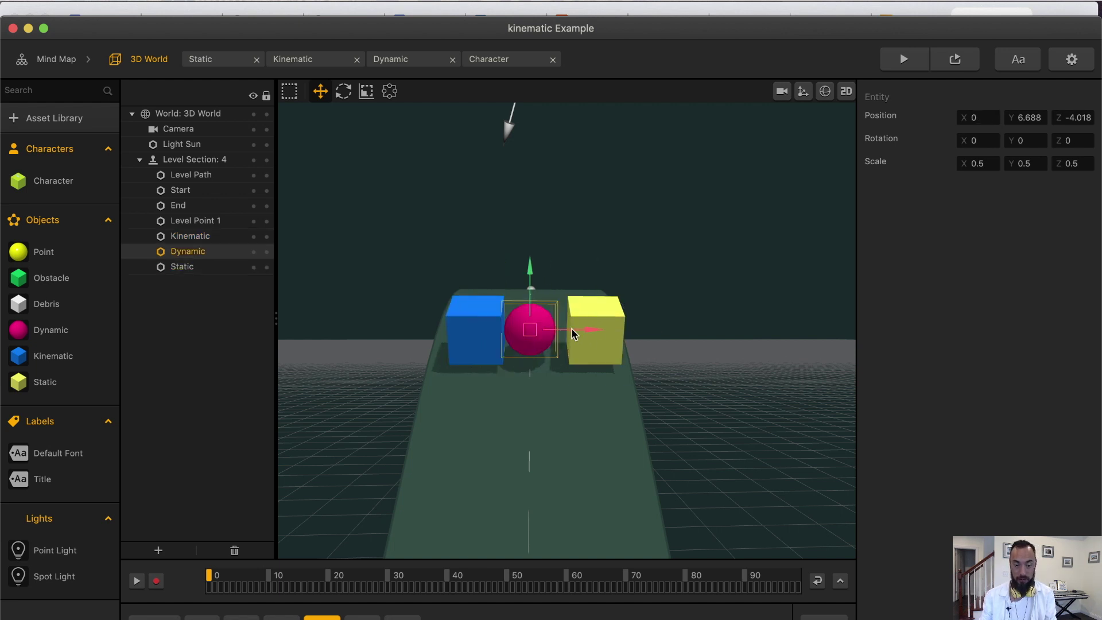
left_click(600, 318)
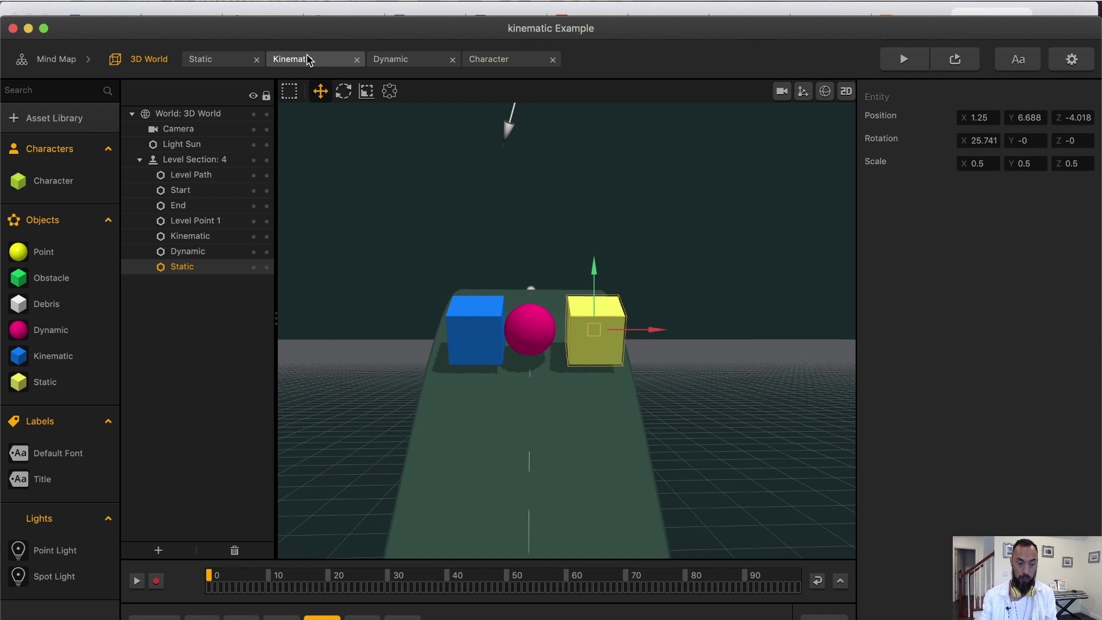
Wire Wake Up and Move nodes into the Static script, then slide the yellow cube onto the blue one
left_click(212, 61)
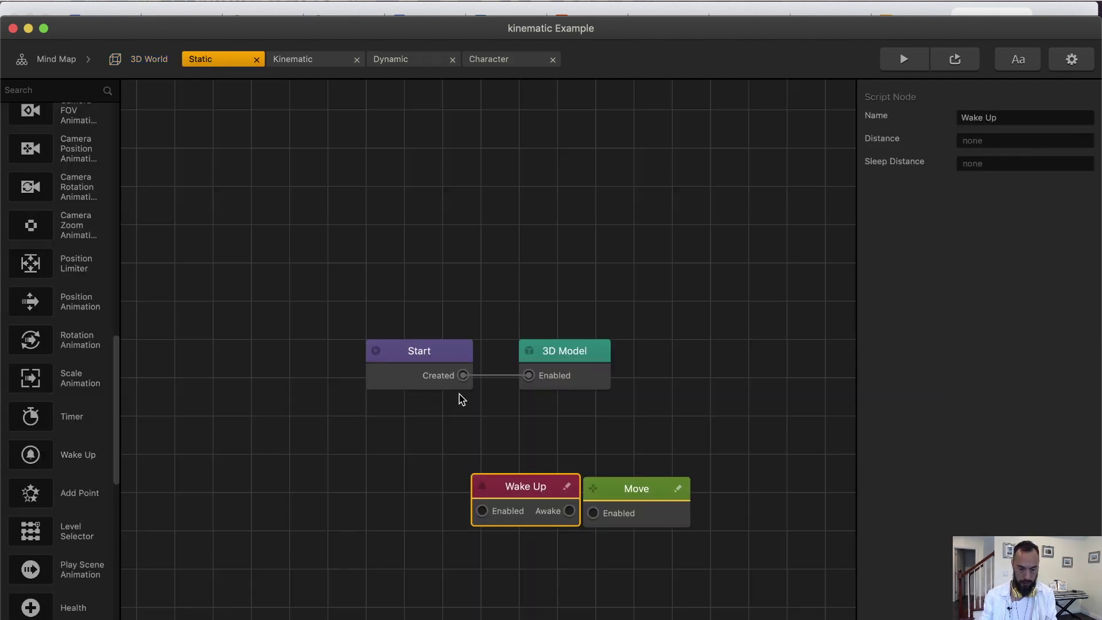
left_click(465, 379)
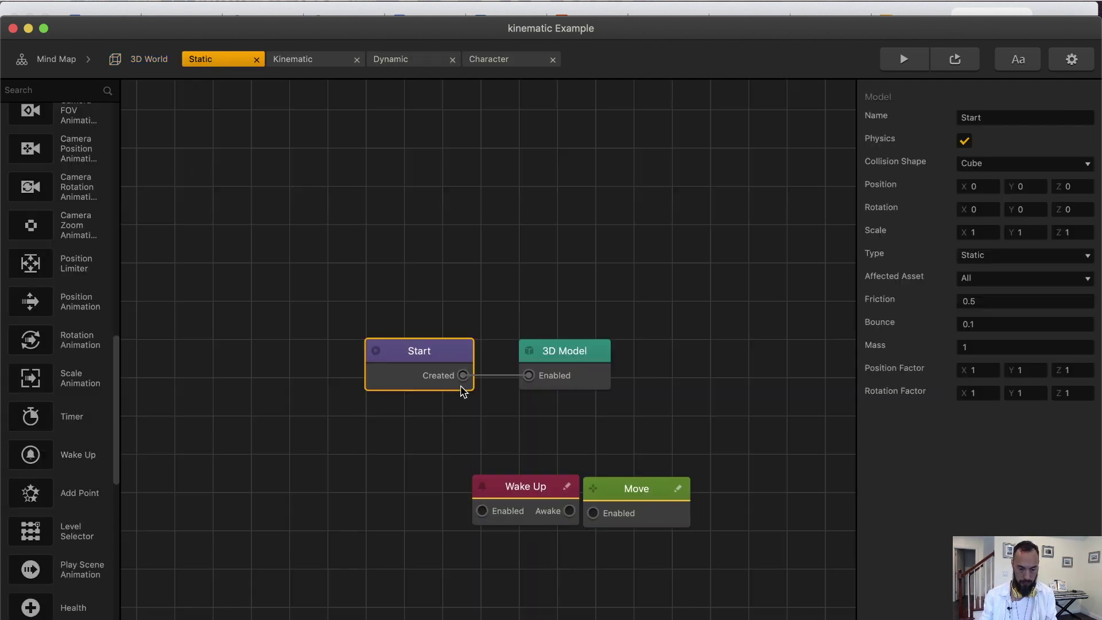
left_click_drag(463, 376, 482, 511)
left_click(651, 483)
left_click(978, 141)
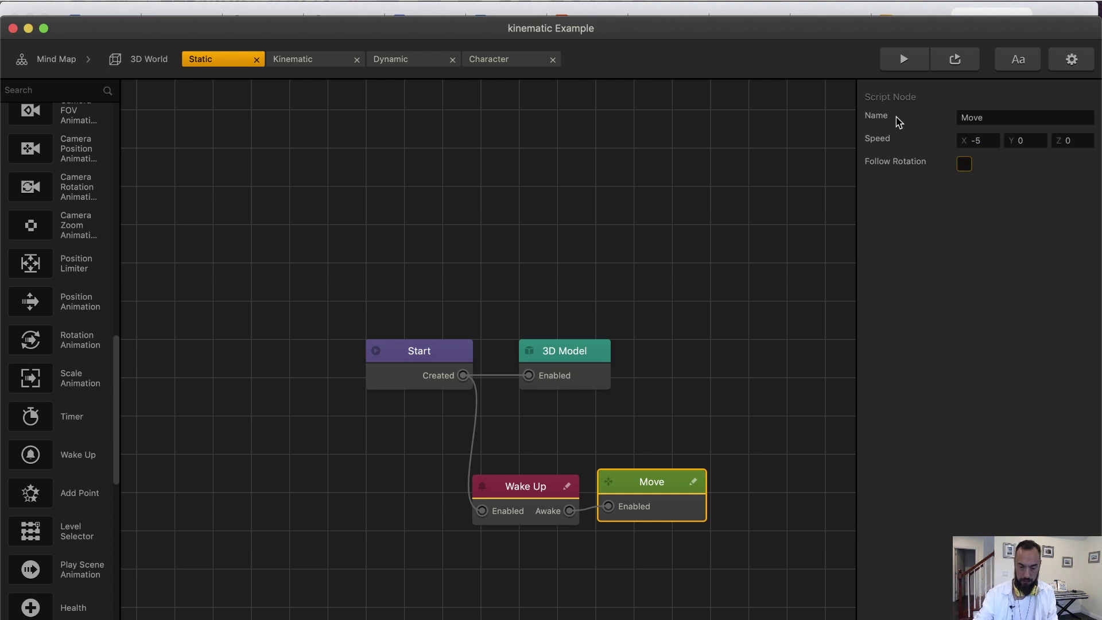
left_click(499, 60)
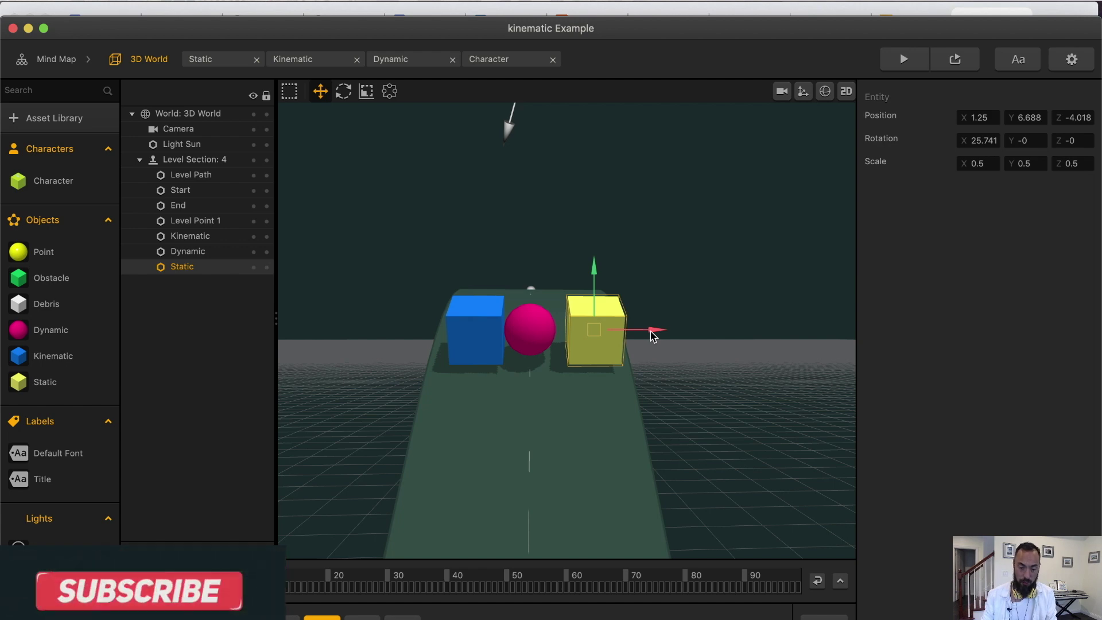
left_click_drag(654, 335, 438, 339)
Undo the Static and Kinematic cube moves to restore their original positions
key("super+z")
left_click(475, 333)
left_click_drag(537, 338, 610, 343)
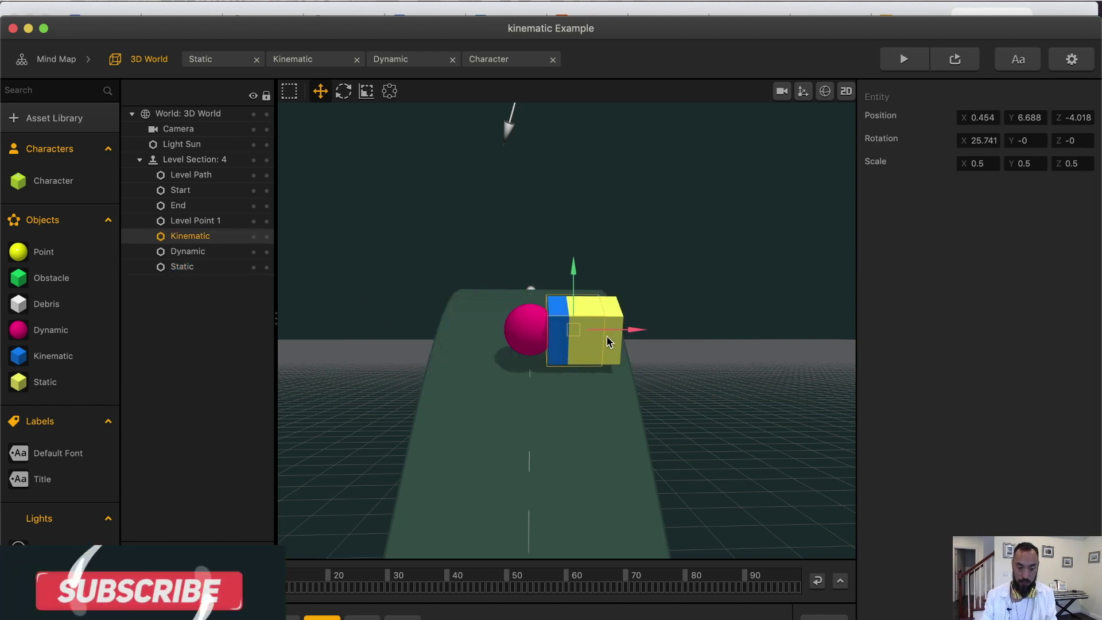
key("super+z")
Frame the objects, tilting the view lower to face them, and clear the selection
double_click(187, 251)
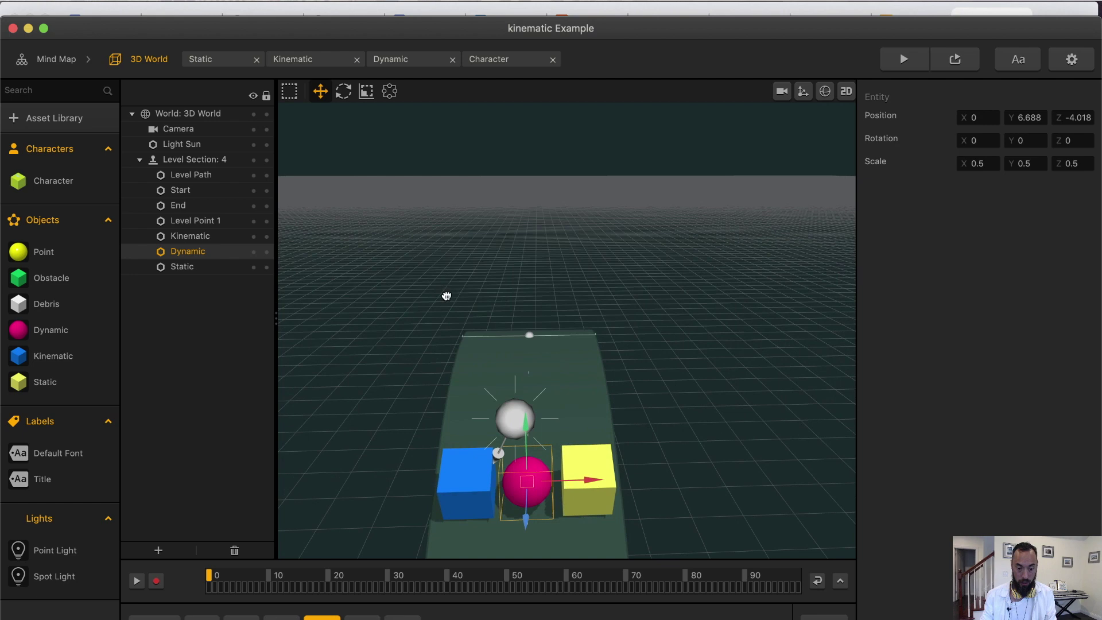
middle_click_drag(477, 481, 476, 454)
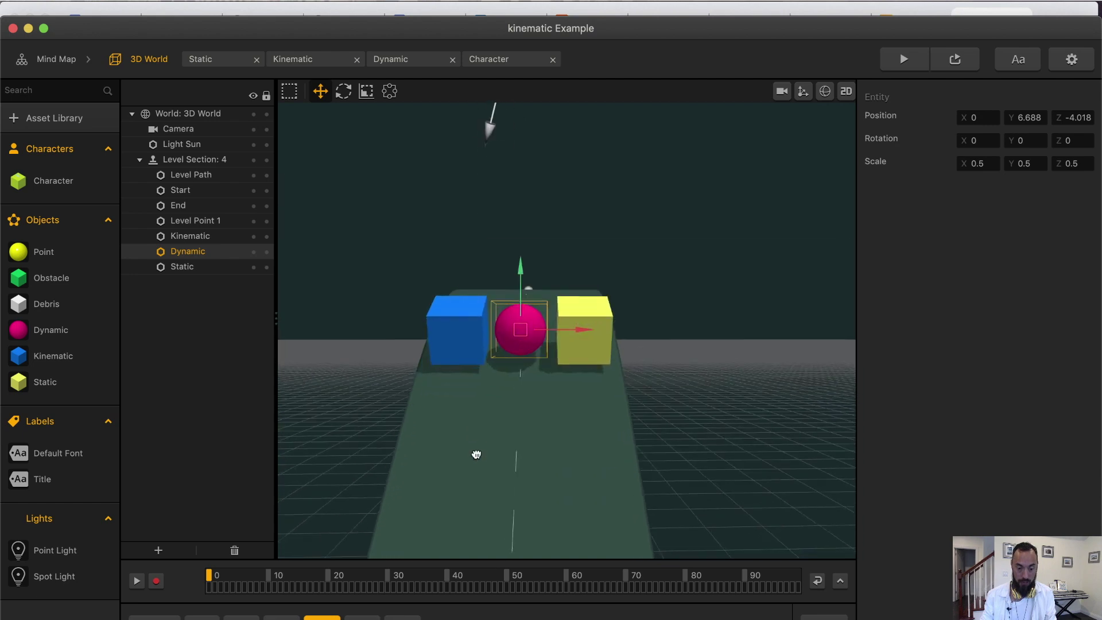
left_click(460, 339)
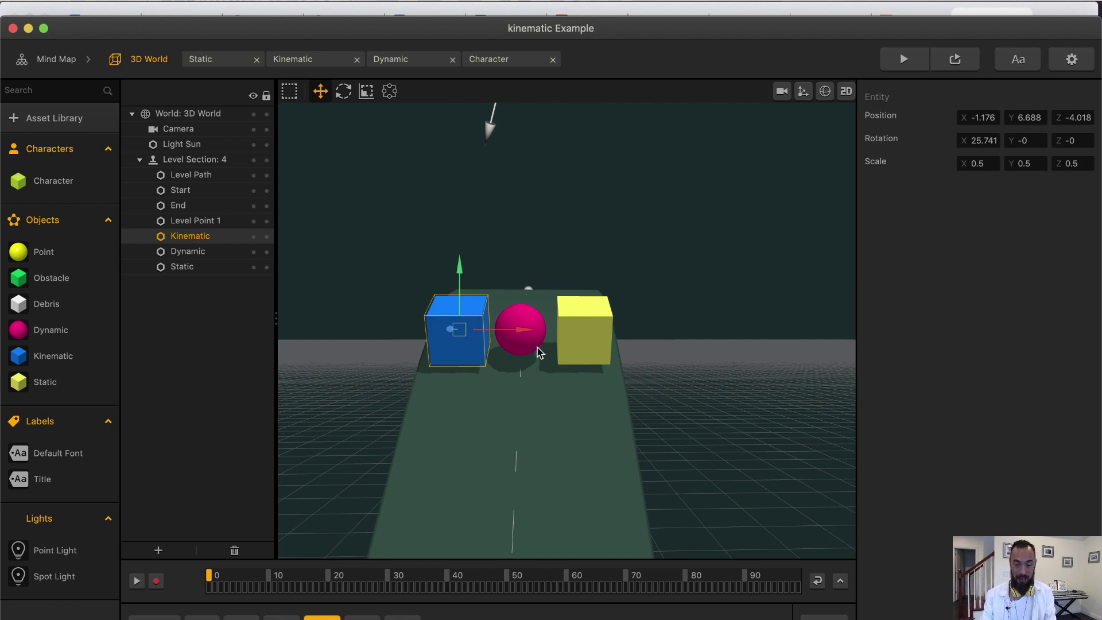
left_click(775, 216)
Launch a game preview and open its options menu to enable Debug Mode
left_click(191, 220)
left_click(190, 236)
left_click(182, 267, "shift")
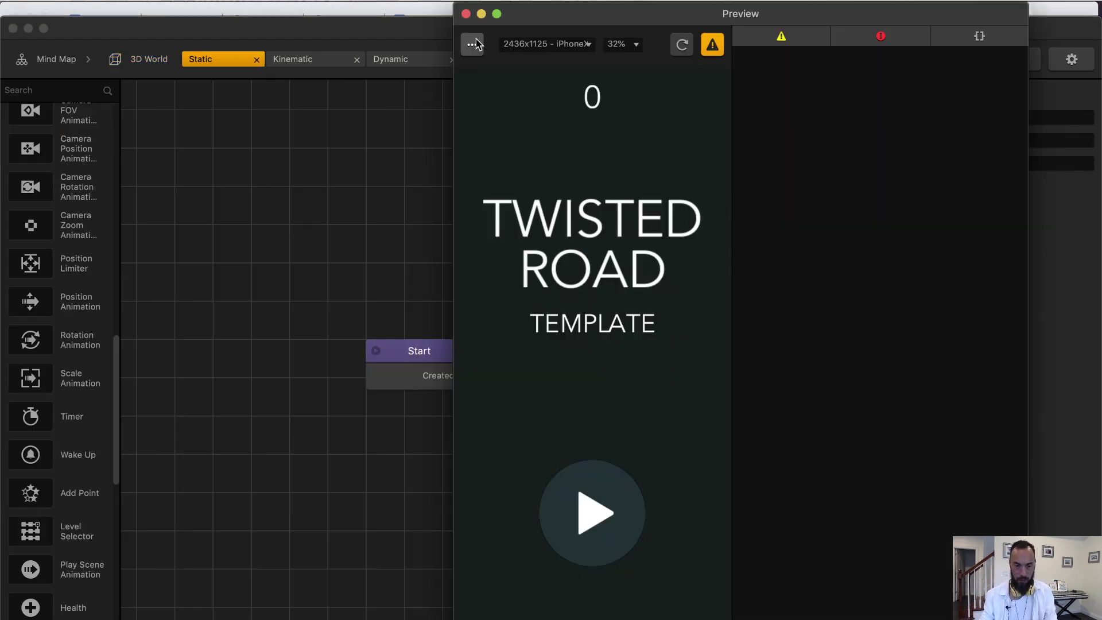
left_click(472, 45)
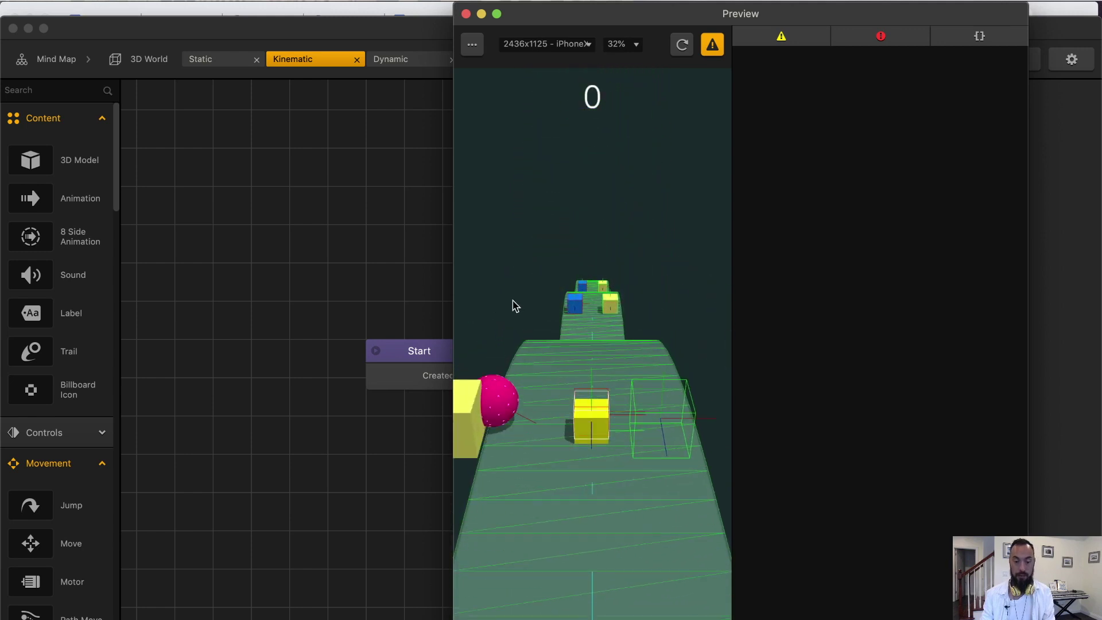
Close the preview and select the pink Dynamic sphere in the 3D World editor
left_click(466, 14)
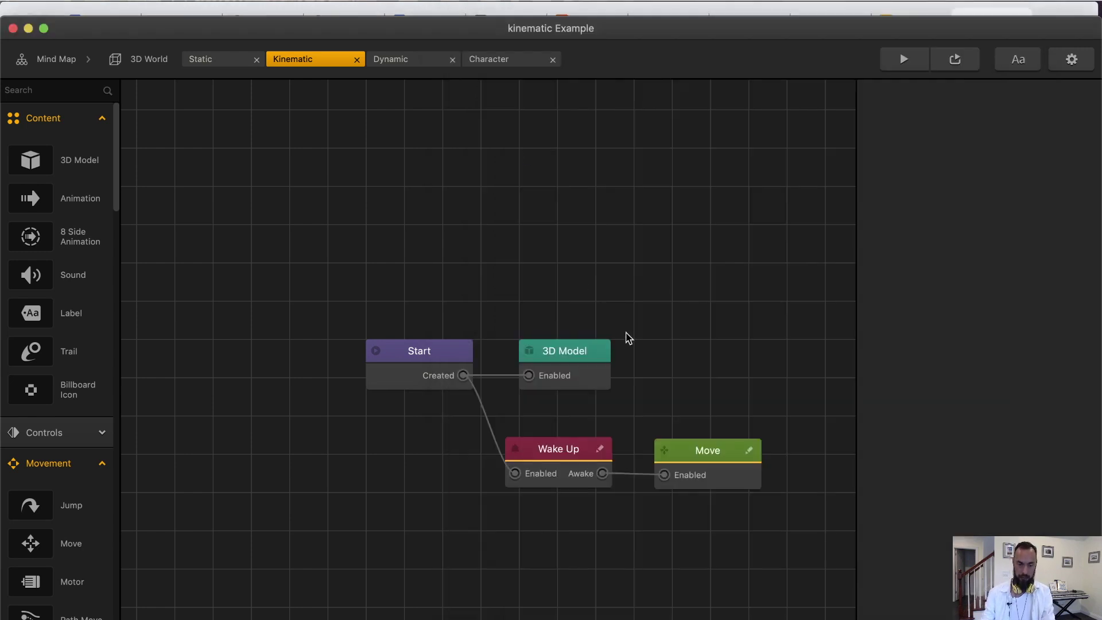
left_click(138, 61)
double_click(453, 408)
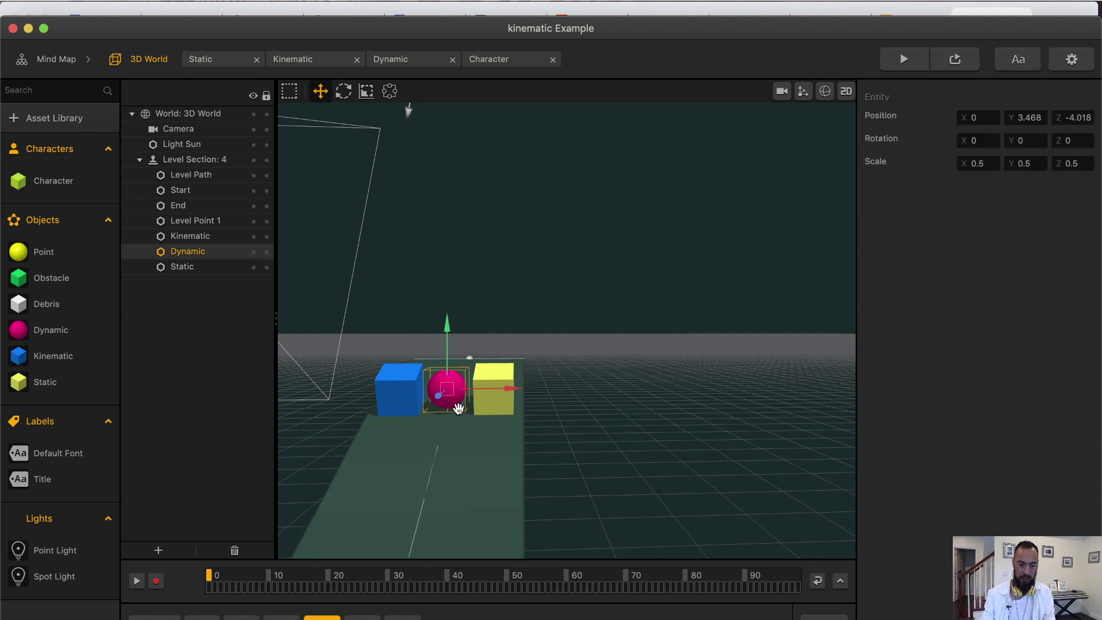
scroll(533, 384, "up", 5)
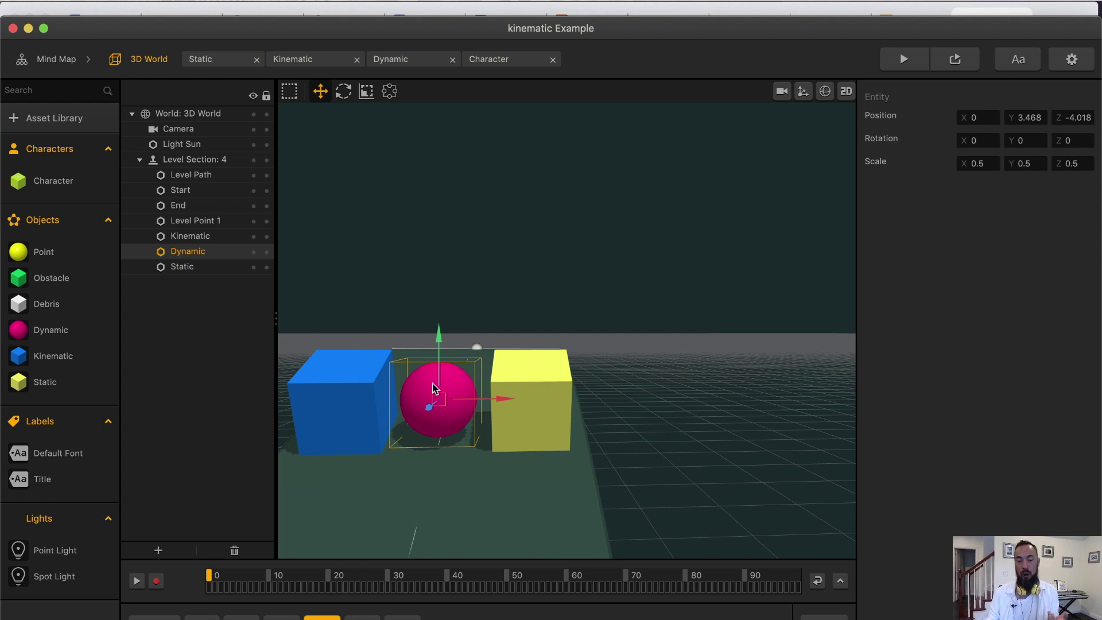
scroll(446, 402, "down", 3)
Duplicate the sphere, raise the copy above the original, and save the project
key("super+d")
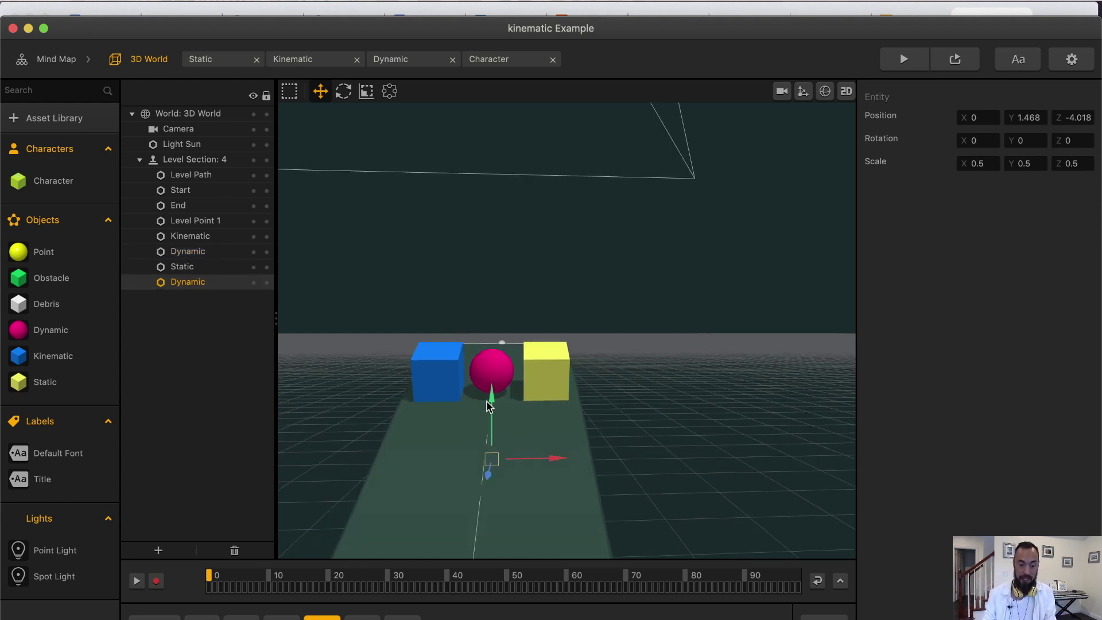
left_click_drag(489, 319, 488, 272)
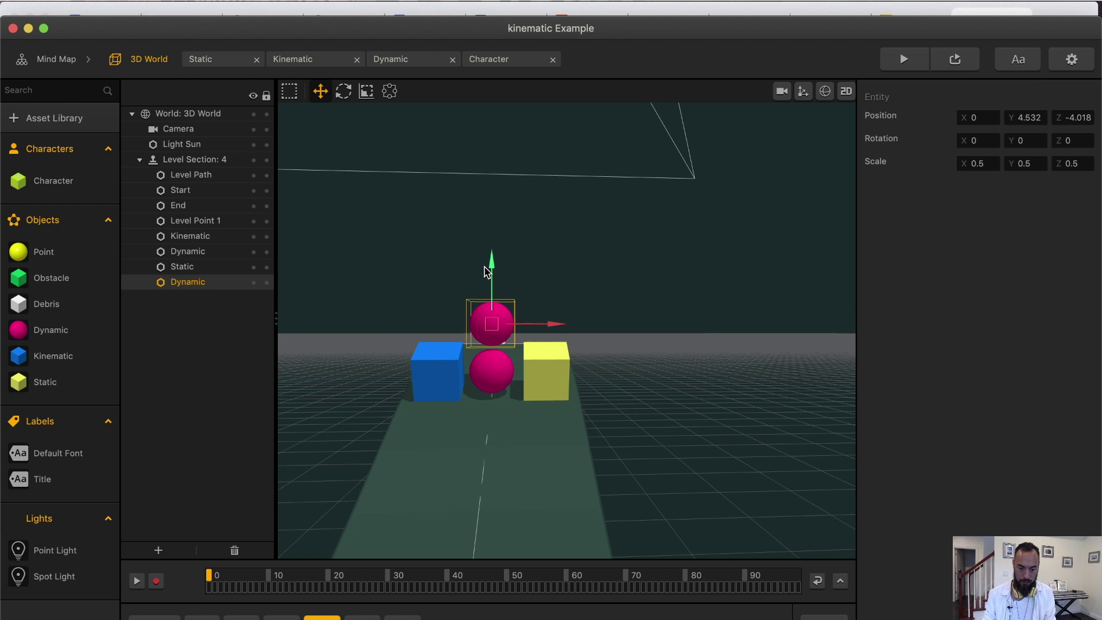
key("super+s")
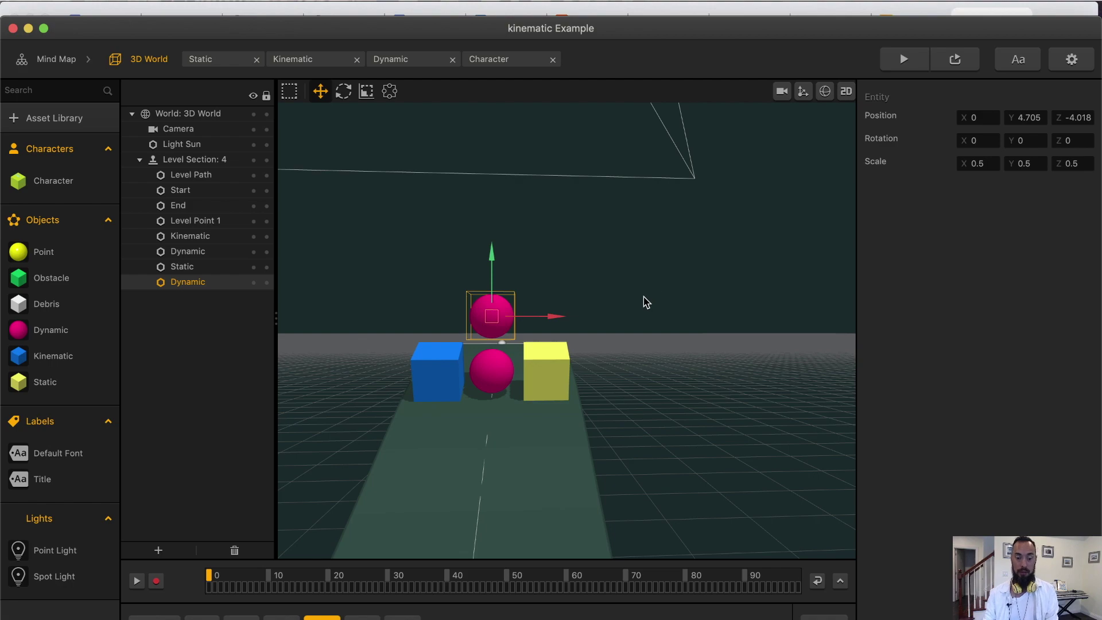
right_click_drag(647, 303, 522, 322)
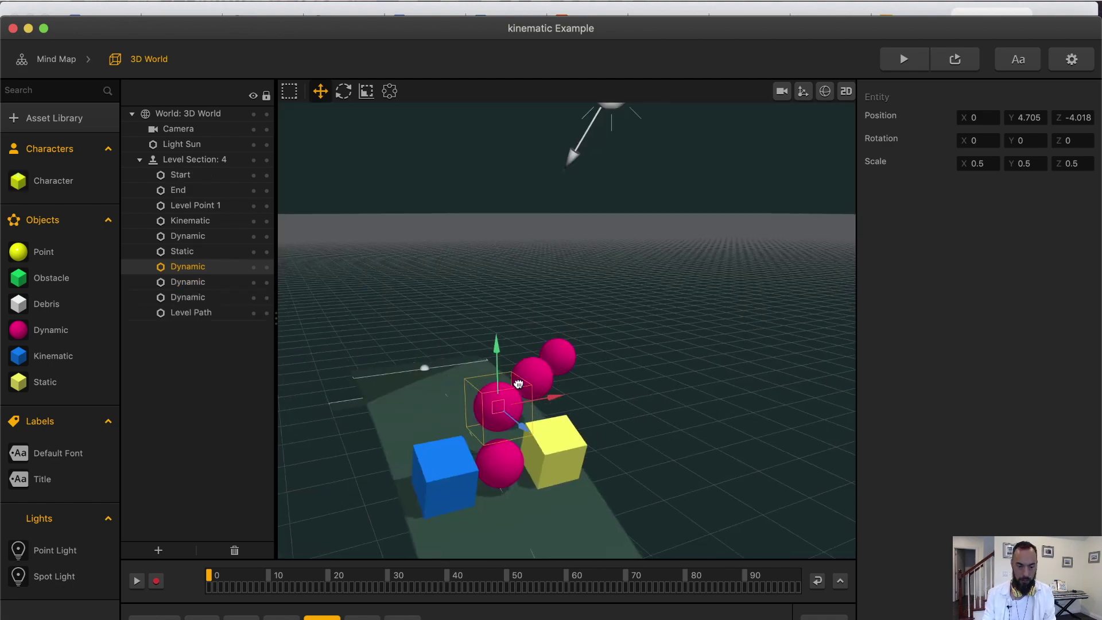
mouse_move(520, 370)
right_mouse_down()
mouse_move(517, 379)
mouse_move(640, 375)
mouse_move(514, 367)
right_mouse_up()
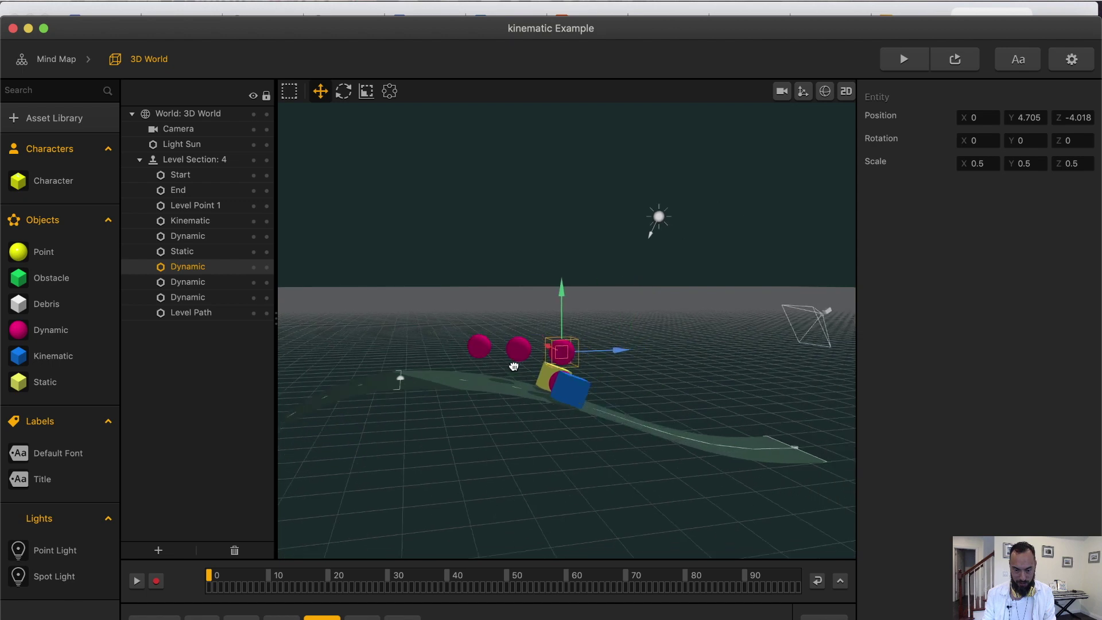
Add new Dynamic spheres and set their scale to .5
left_click(21, 330)
left_click(19, 329)
left_click(18, 329)
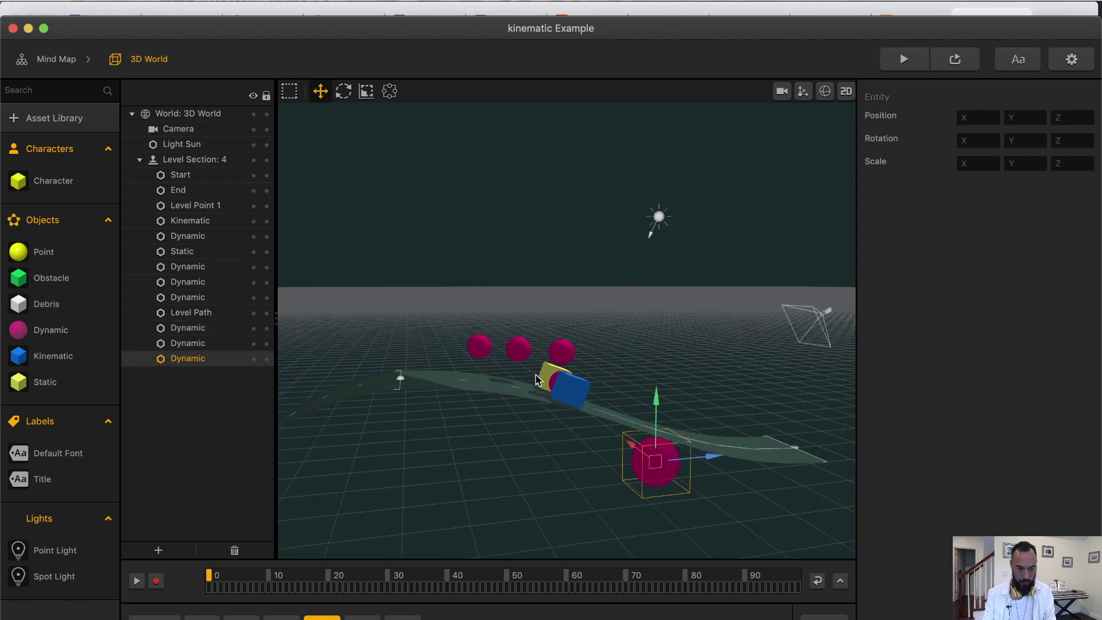
left_click(18, 330)
left_click(187, 328, "shift")
left_click(979, 163)
type(".5")
key("Tab")
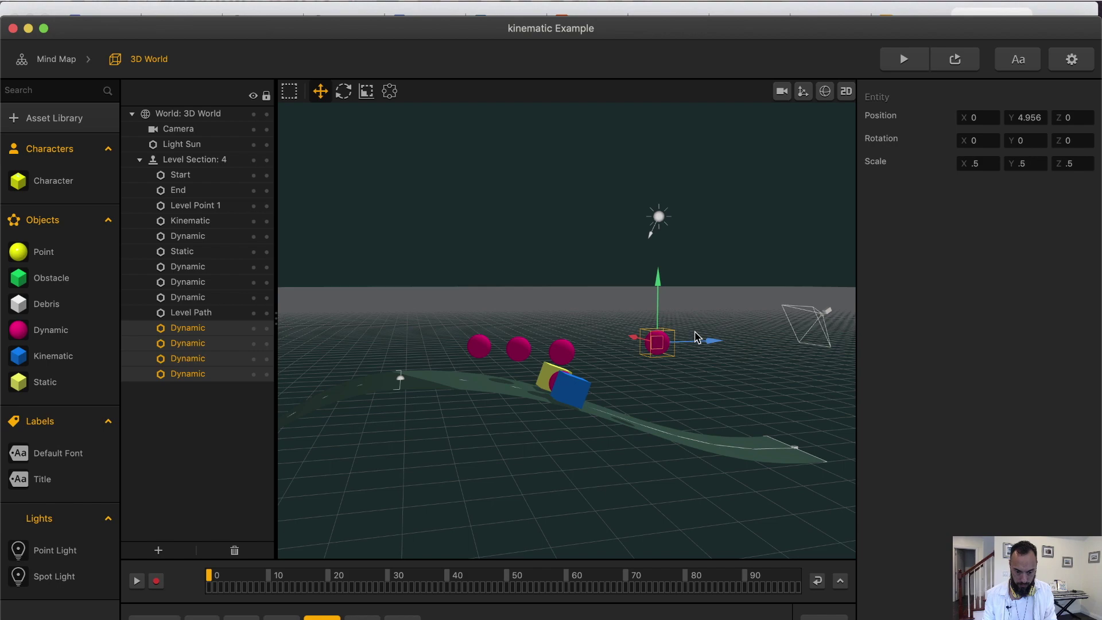
Place the new half-size spheres on the road between the cubes and save the project
right_click_drag(697, 337, 627, 358)
left_click(643, 327)
left_click(542, 290)
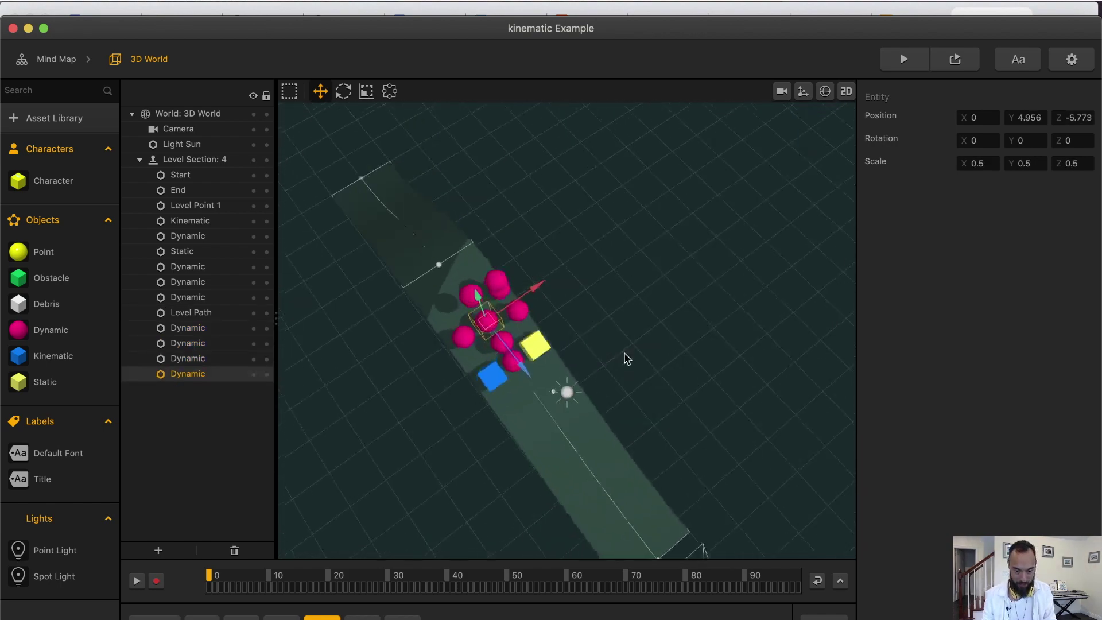
key("super+s")
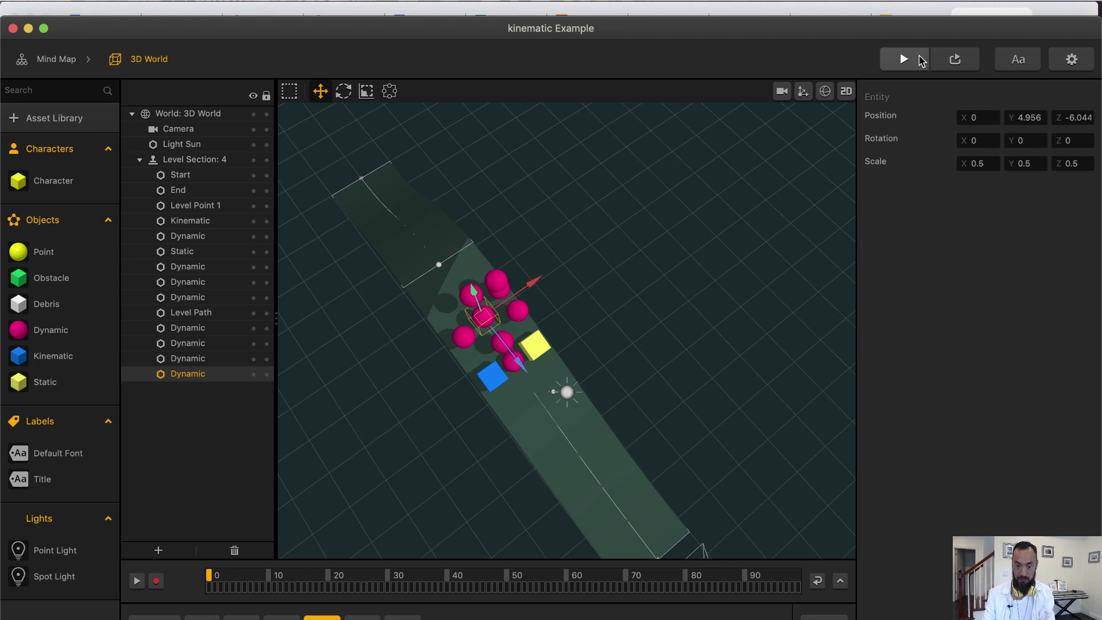
Preview the game and steer the character cube as pink balls tumble down the road
left_click(904, 59)
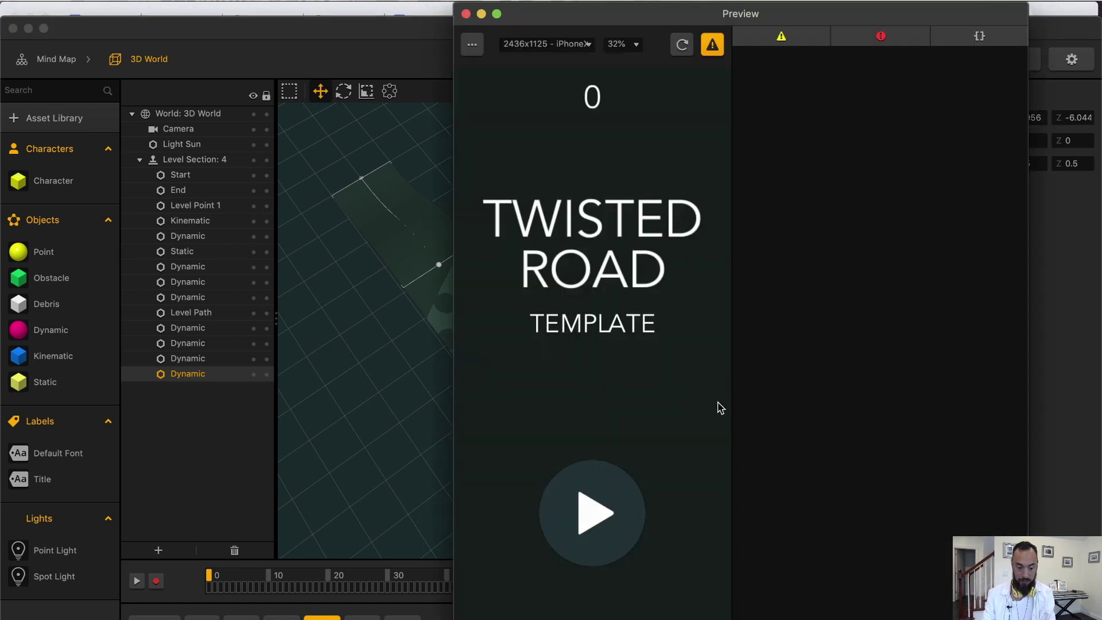
left_click(621, 495)
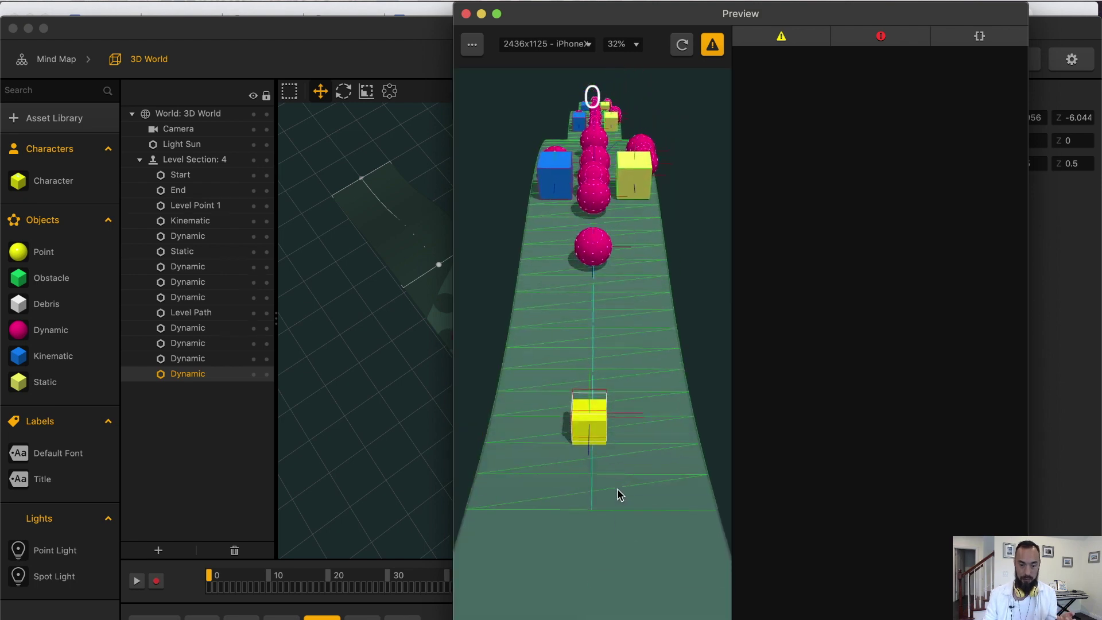
mouse_move(606, 495)
left_mouse_down()
mouse_move(637, 504)
mouse_move(605, 502)
mouse_move(623, 481)
mouse_move(608, 492)
left_mouse_up()
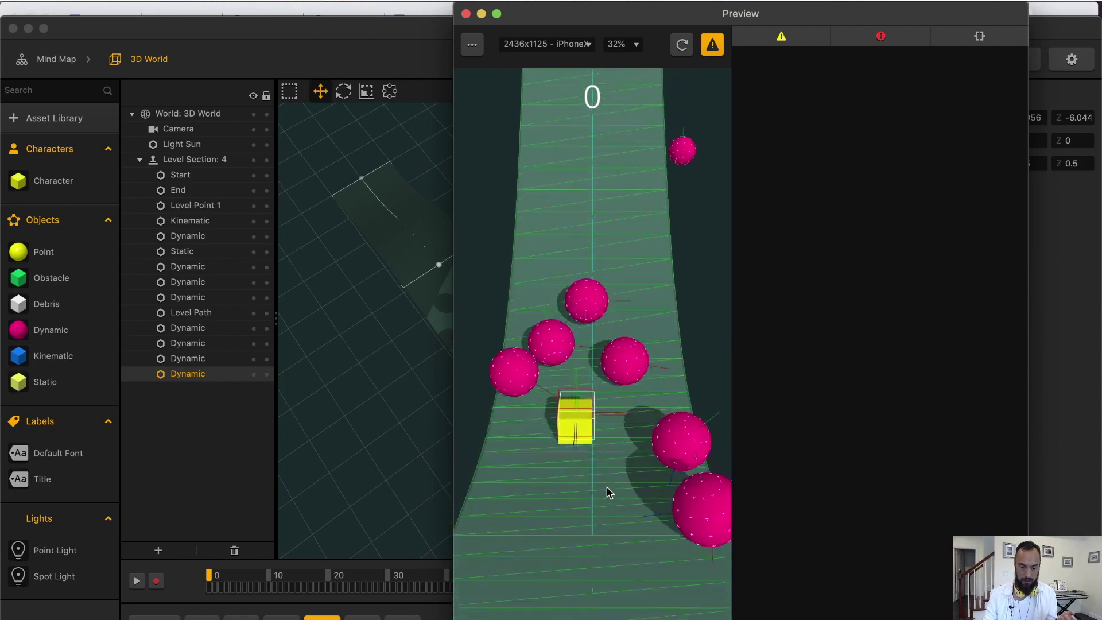